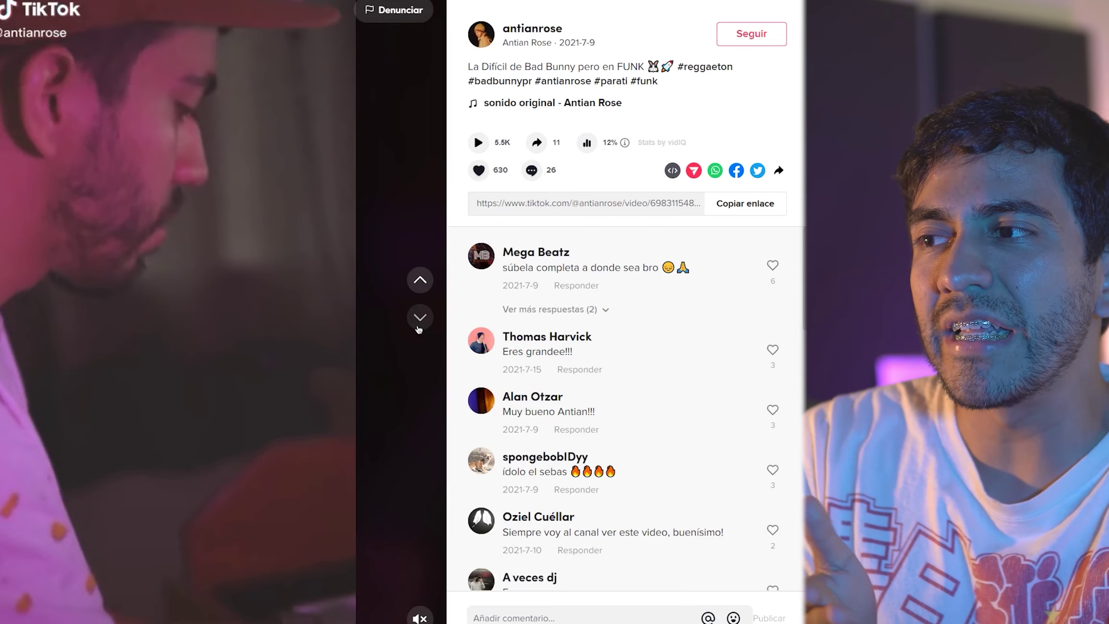
pyautogui.click(420, 318)
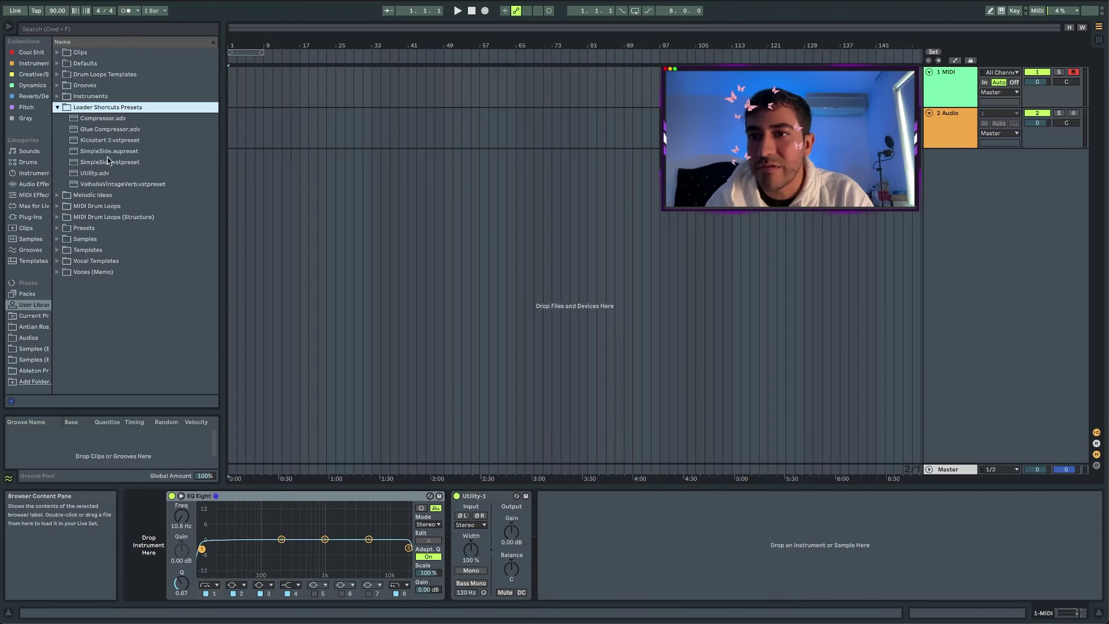
# Load the SimpleSide.aupreset from the Loader Shortcuts Presets folder onto the 2 Audio track.
pyautogui.click(98, 152)
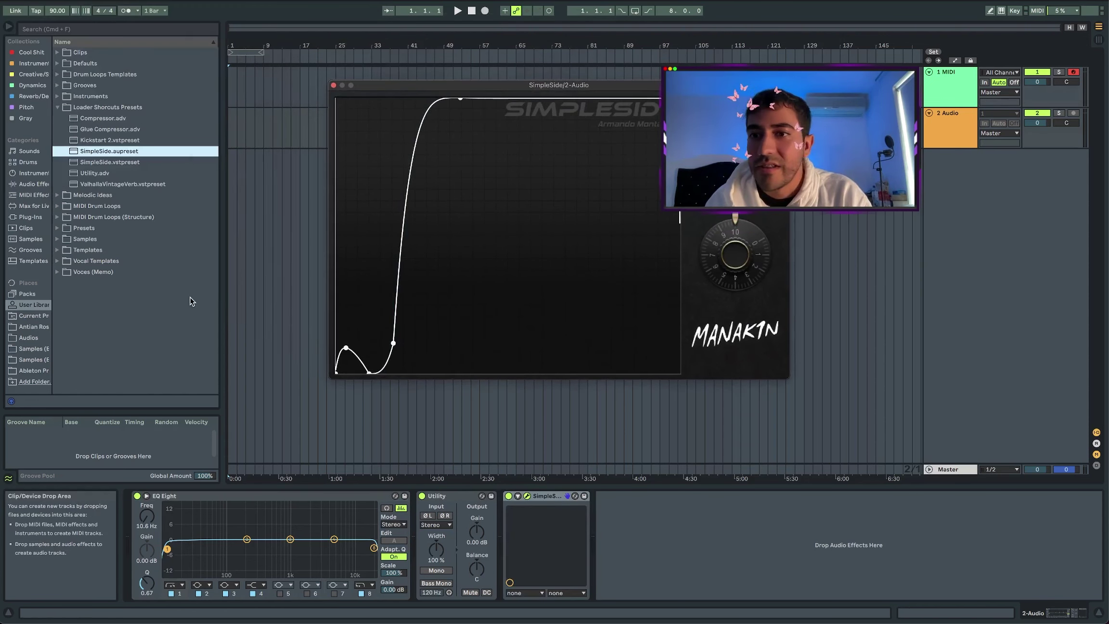
# Audition the Synth Loops in the Eternity reggaeton sound kit and place the synth_fantasy_B_89bpm loop at bar 1 of the audio track.
pyautogui.click(72, 129)
pyautogui.click(77, 217)
pyautogui.click(124, 250)
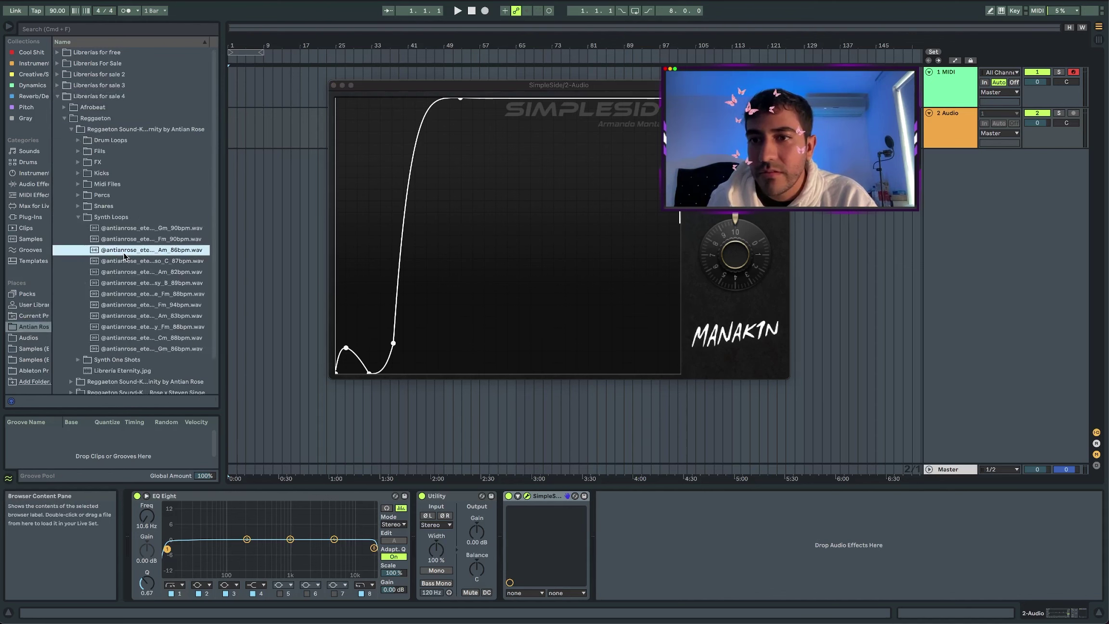
pyautogui.press('Down')
pyautogui.press('Up')
pyautogui.press('Up')
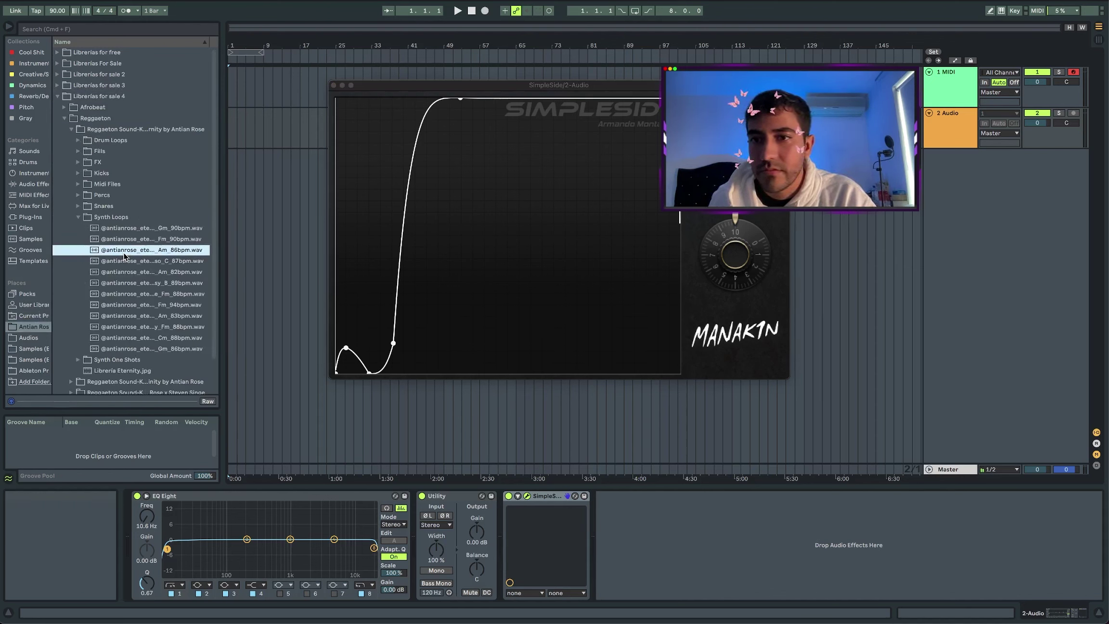
pyautogui.press('Down')
pyautogui.press('Down')
pyautogui.press('Down')
pyautogui.press('Down')
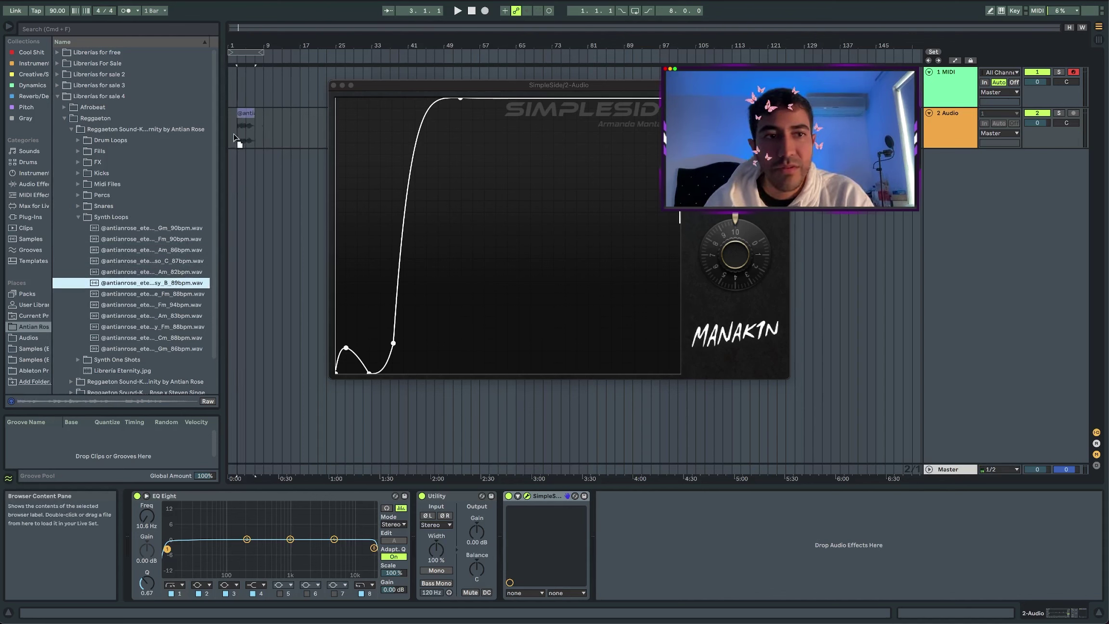
pyautogui.moveTo(232, 140); pyautogui.dragTo(232, 138)
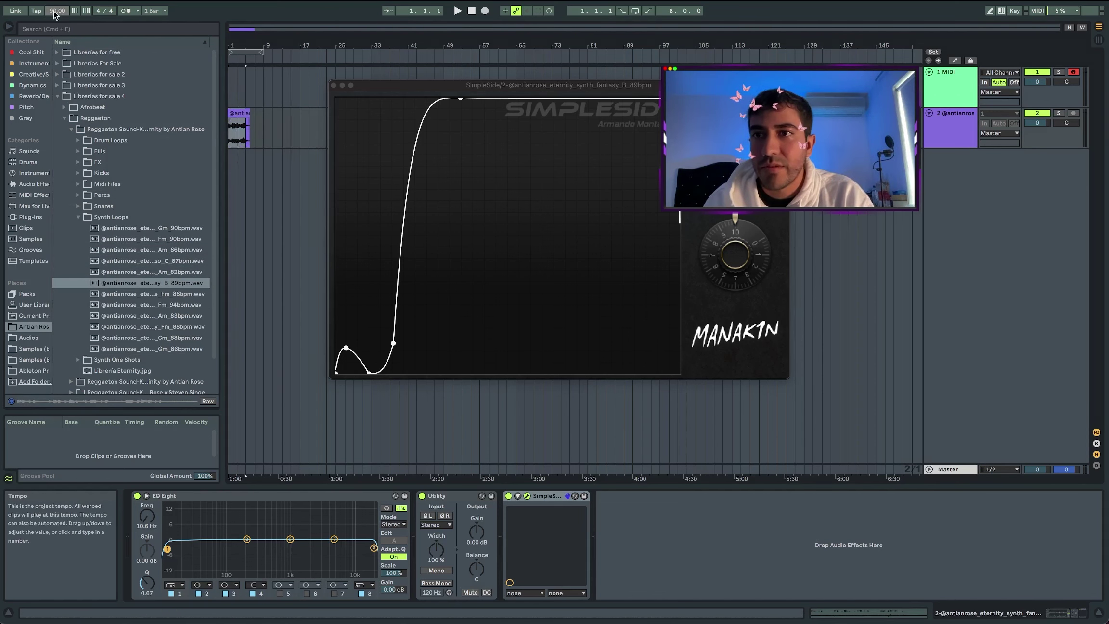
# Set the project tempo to 89 BPM and play the synth loop through SimpleSide.
pyautogui.moveTo(55, 14); pyautogui.dragTo(54, 12)
pyautogui.click(240, 137)
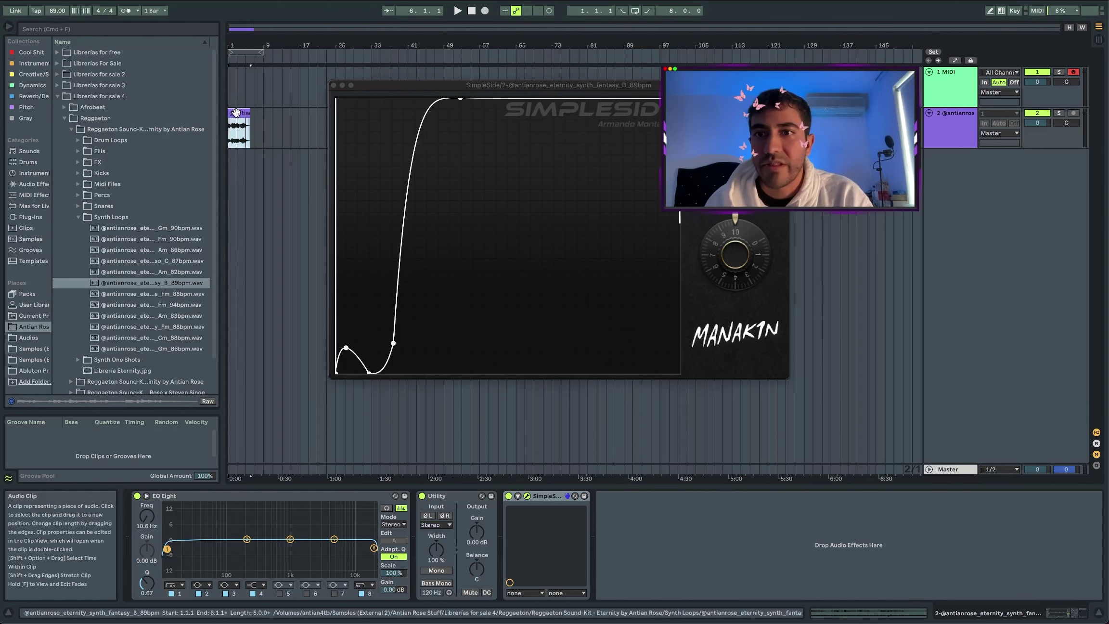
pyautogui.press('space')
pyautogui.press('+')
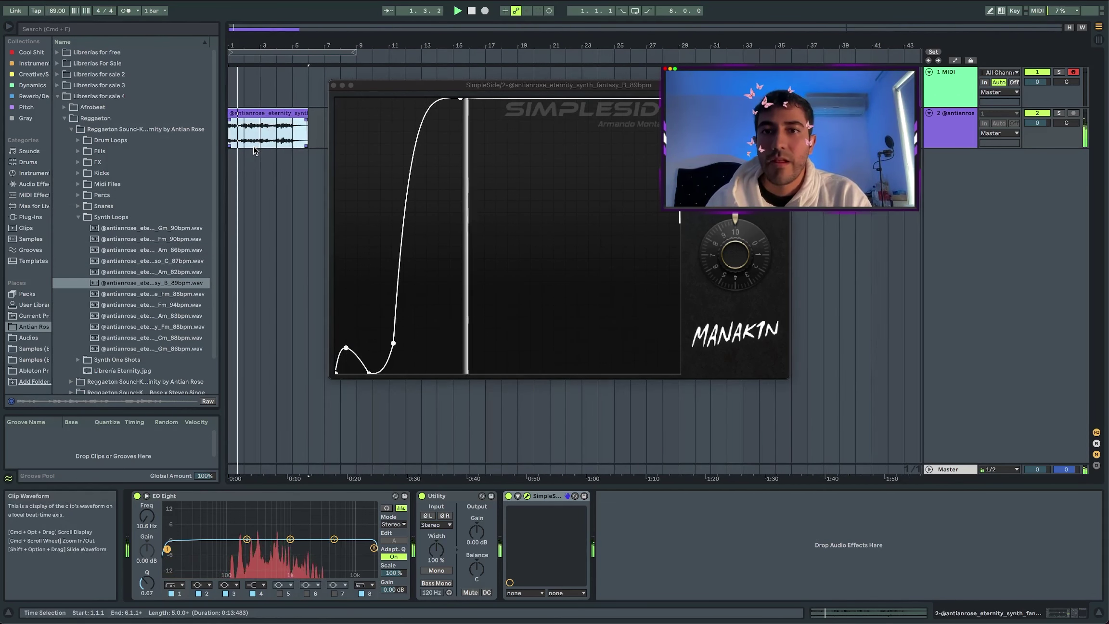
pyautogui.press('space')
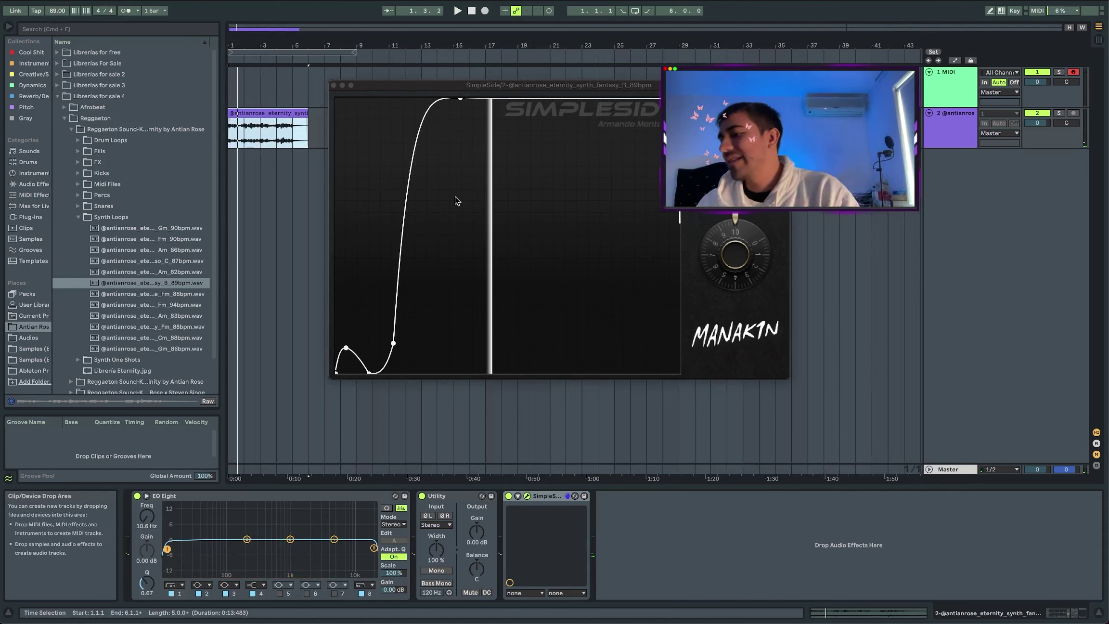
pyautogui.press('space')
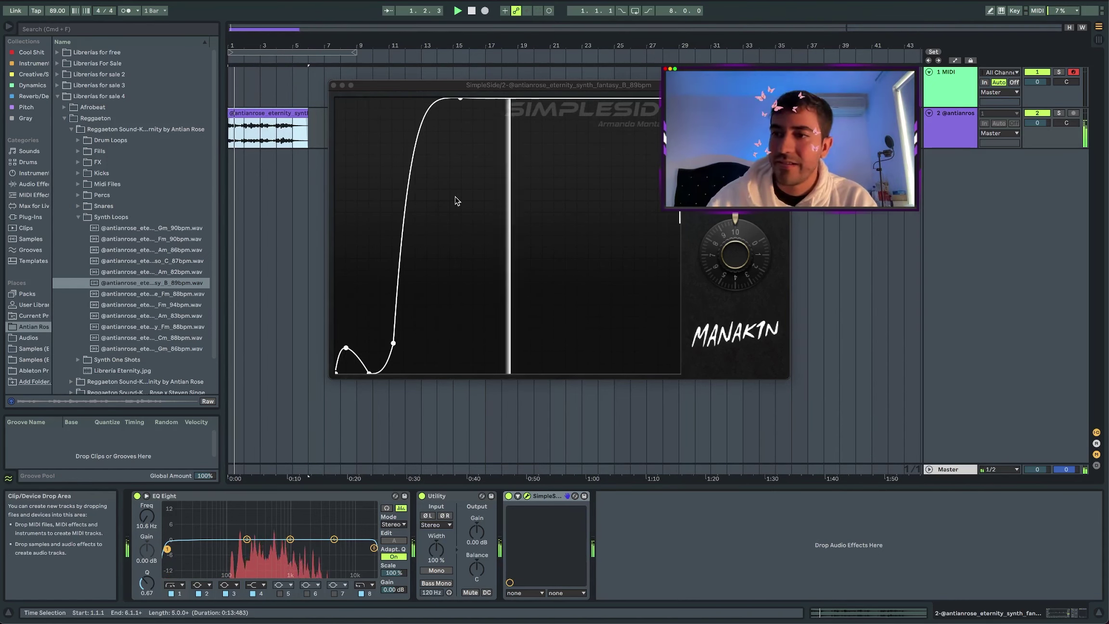
pyautogui.press('space')
pyautogui.press('super+alt+p')
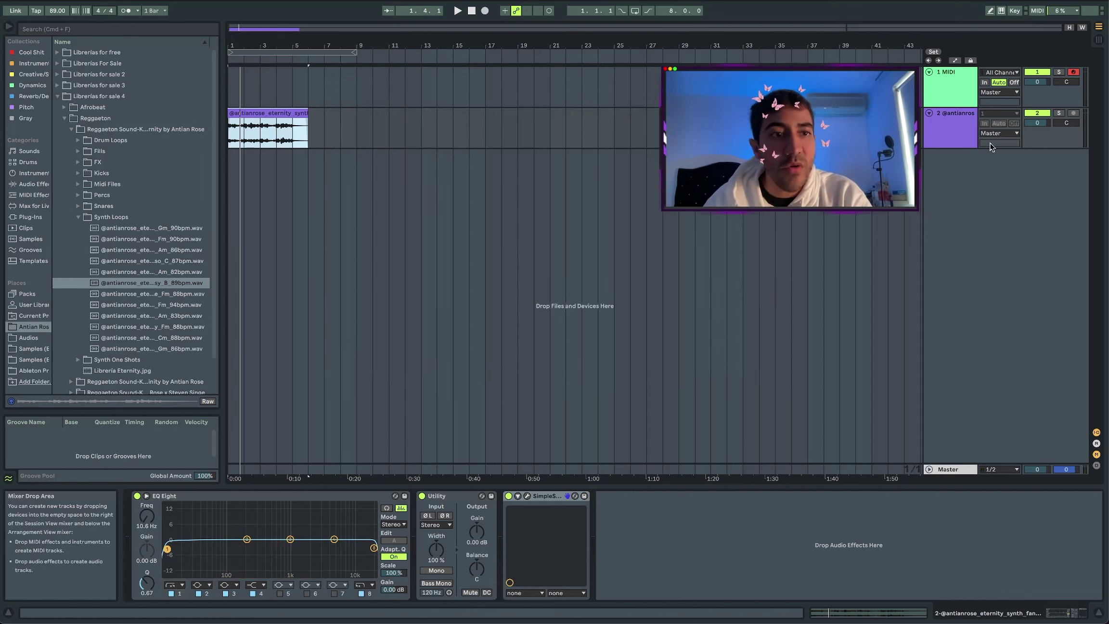
# Add Kickstart 2 to the synth loop track with SimpleSide bypassed, and play the loop to hear its ducking.
pyautogui.click(964, 139)
pyautogui.moveTo(468, 127); pyautogui.dragTo(477, 188)
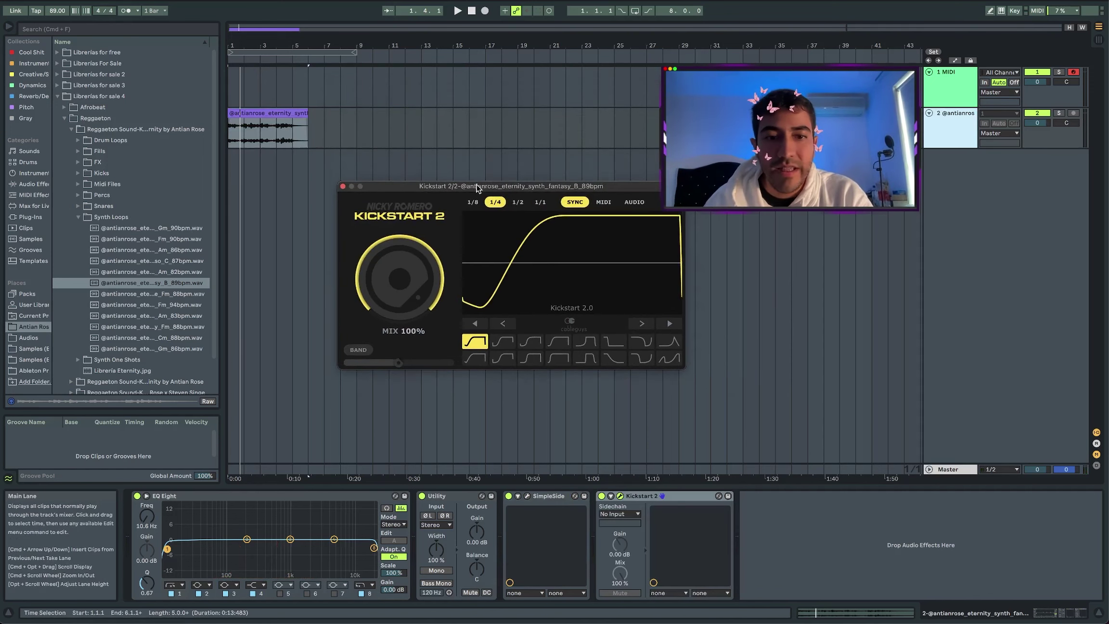
pyautogui.click(509, 496)
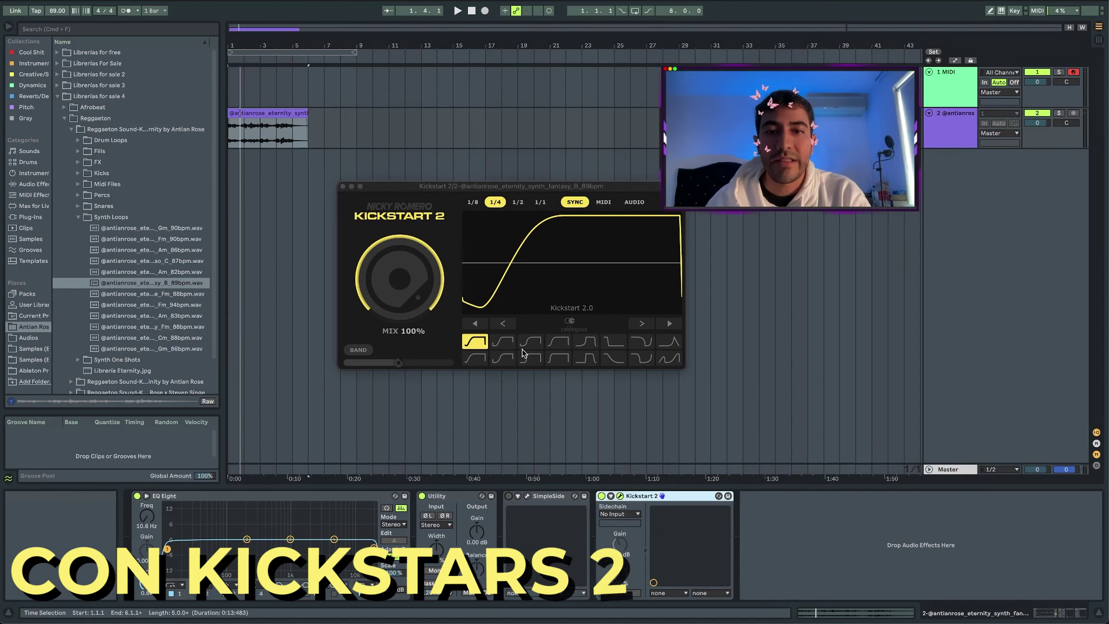
pyautogui.press('space')
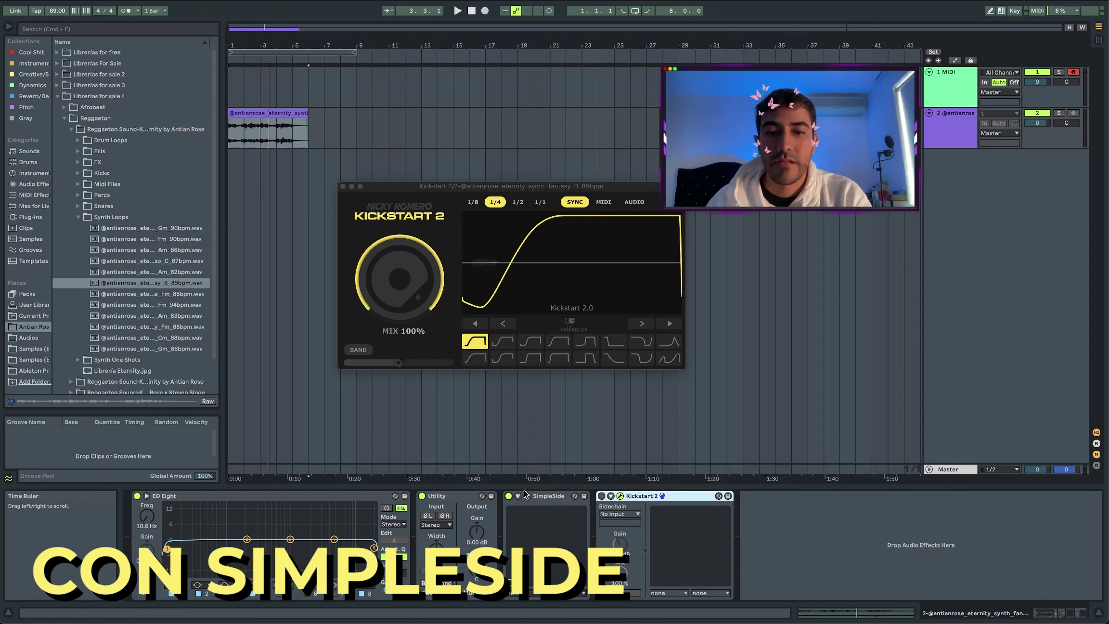
# Play the loop through SimpleSide and move its curve's upper point later so the volume recovers more gradually.
pyautogui.click(527, 495)
pyautogui.press('space')
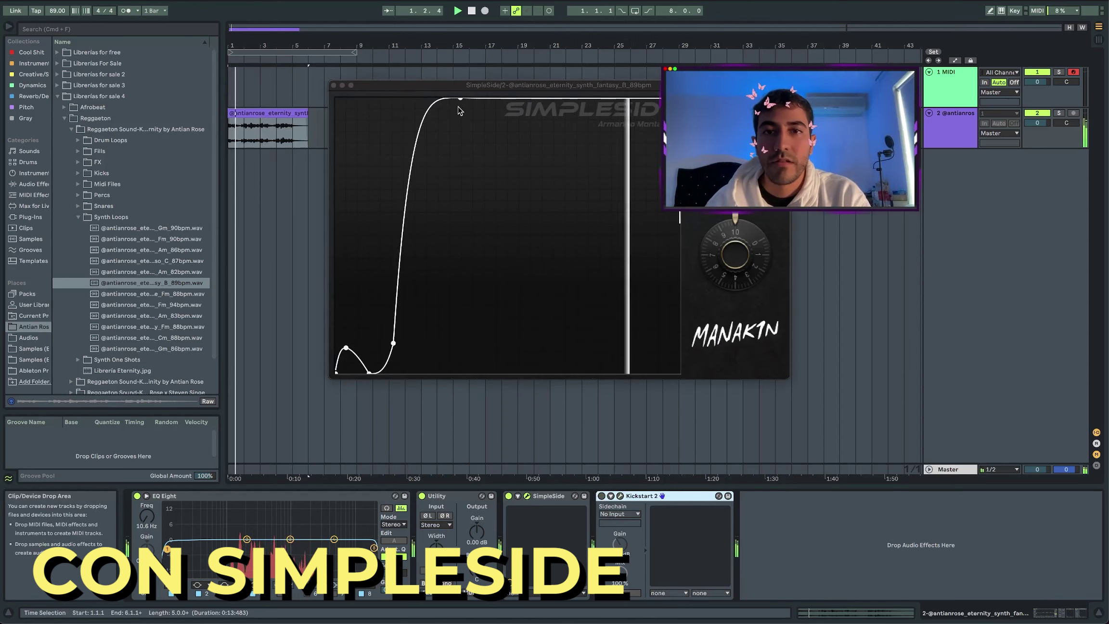
pyautogui.moveTo(461, 99); pyautogui.dragTo(502, 101)
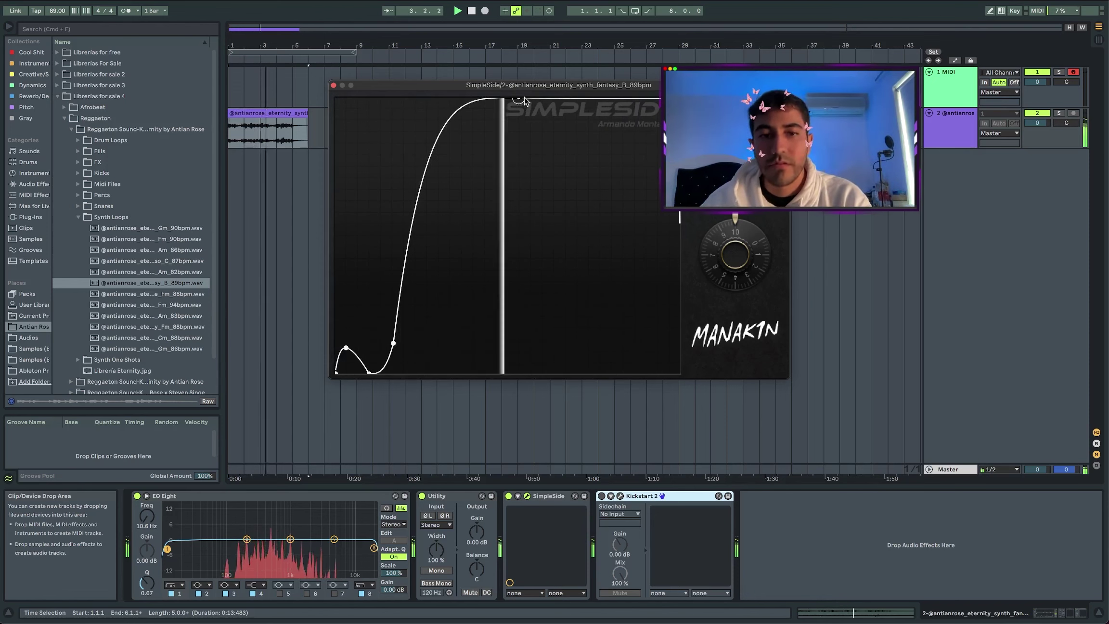
# Insert a new MIDI track below the synth loop track and select it.
pyautogui.press('super+shift+t')
pyautogui.click(951, 163)
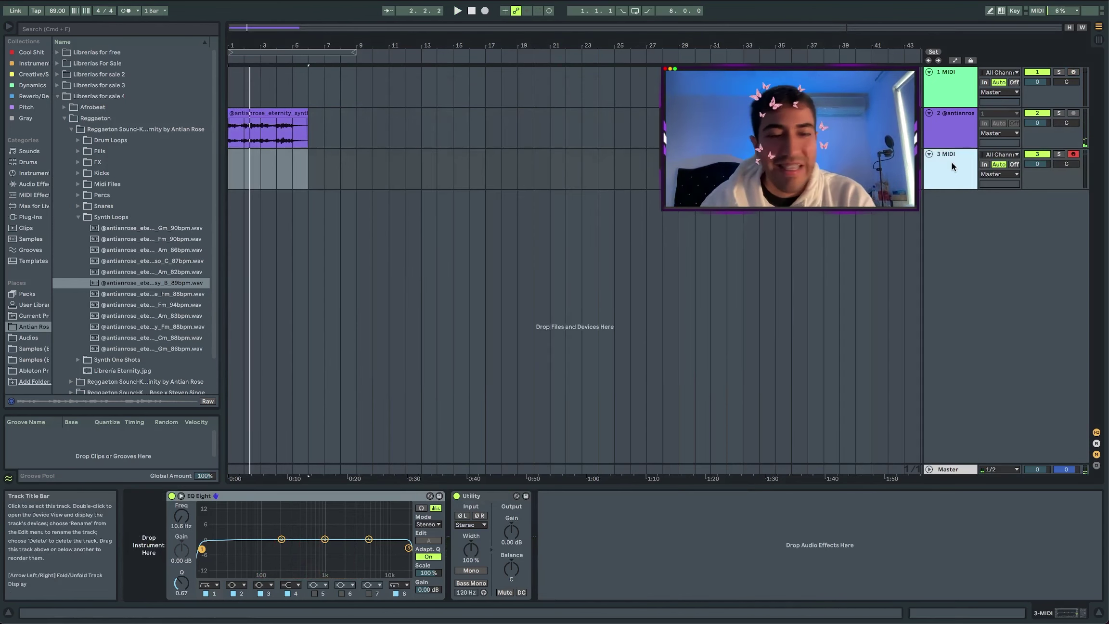
pyautogui.press('super+f')
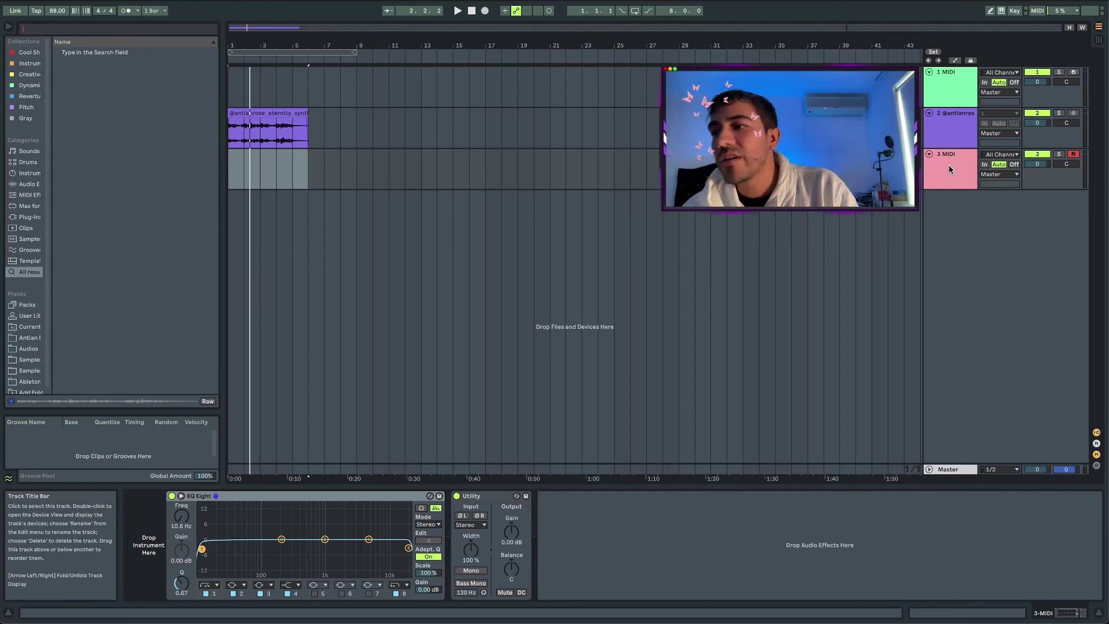
pyautogui.click(949, 164)
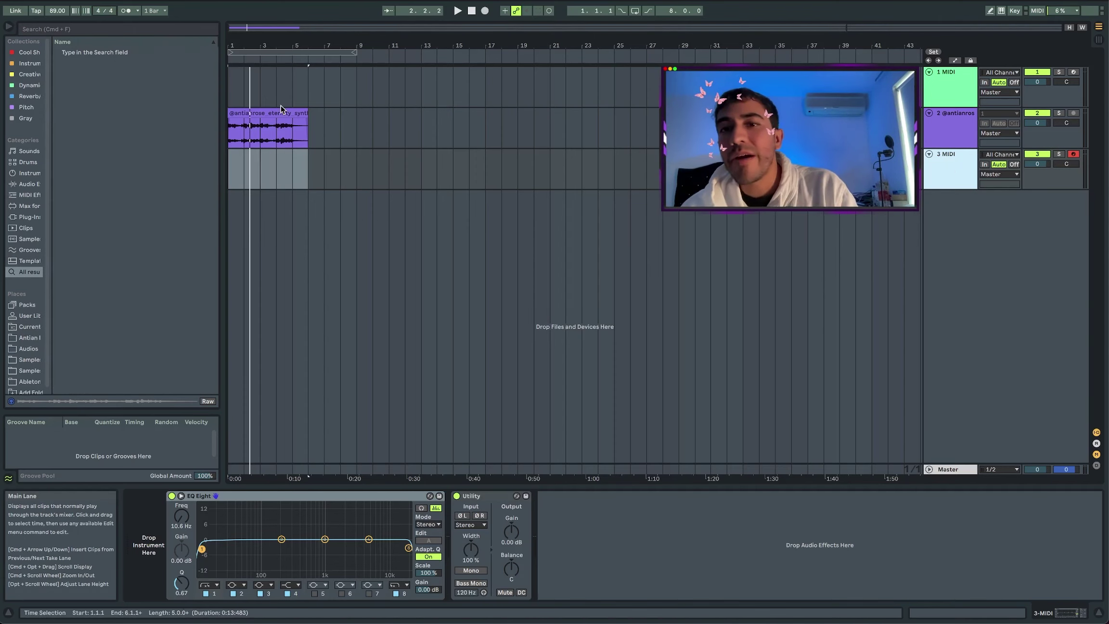
# View the Kickstart 2 plug-in window on the synth loop track, then hide it.
pyautogui.click(270, 127)
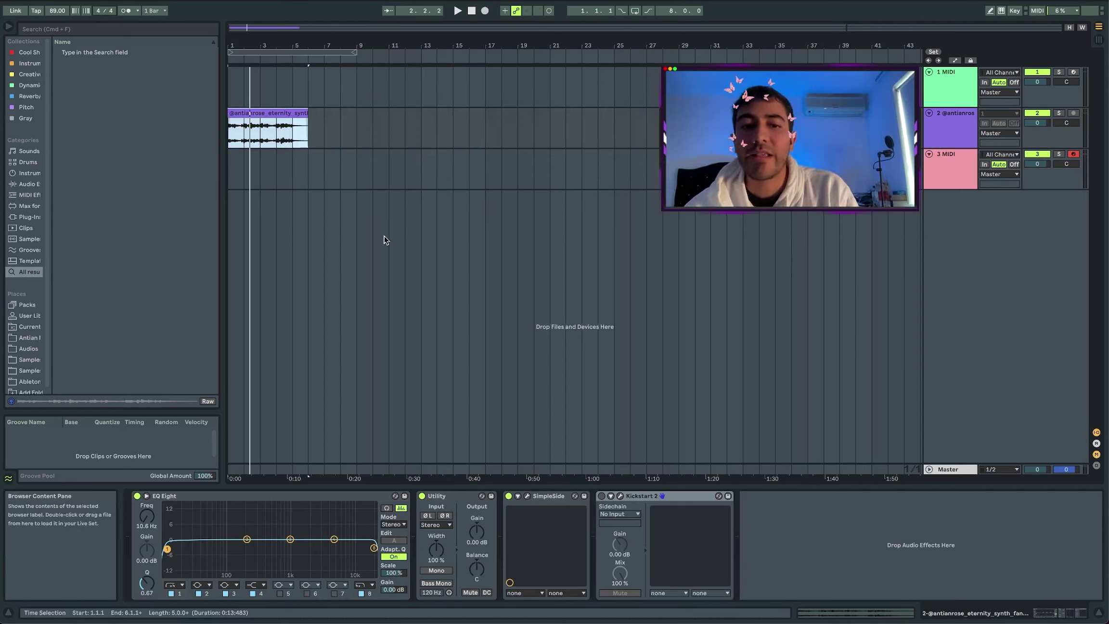
pyautogui.click(620, 496)
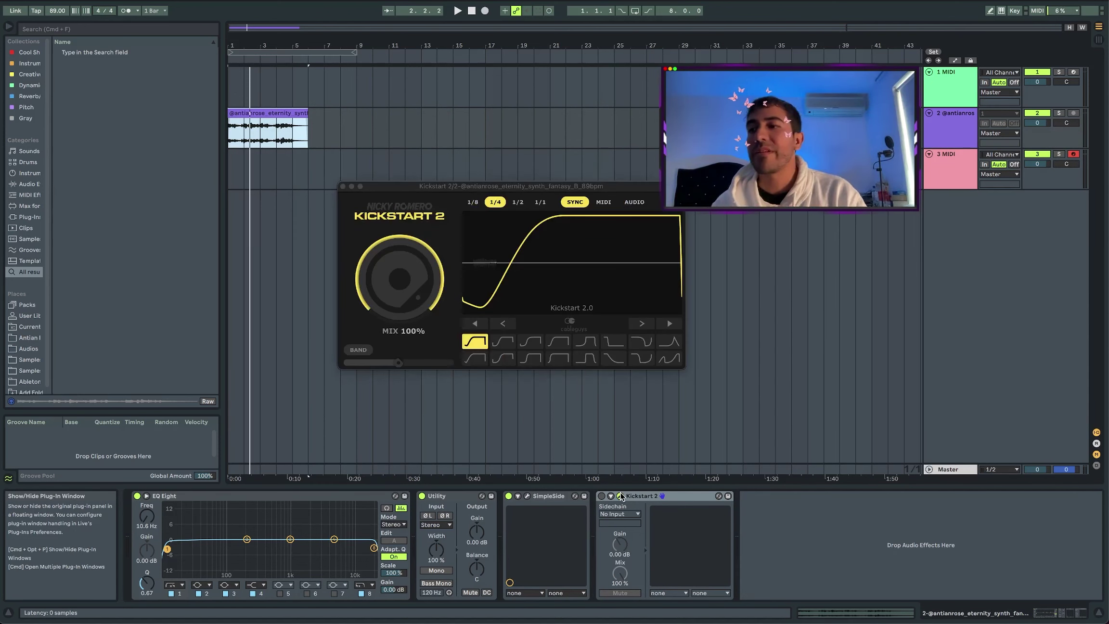
pyautogui.click(621, 496)
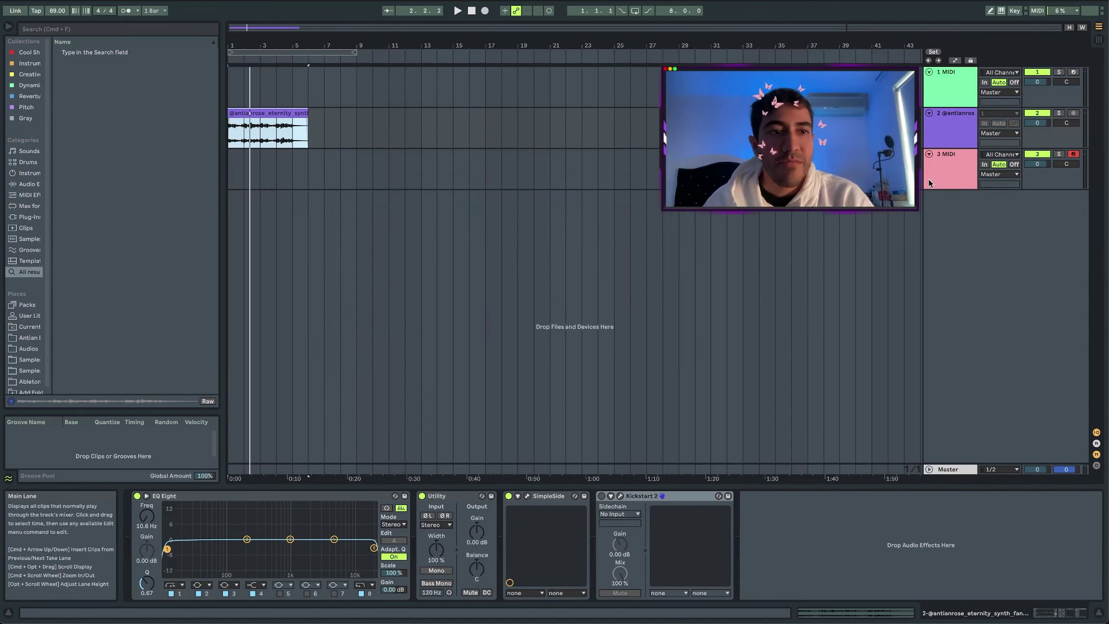
# Load the Wavetable instrument from the instruments collection onto the new MIDI track.
pyautogui.click(481, 169)
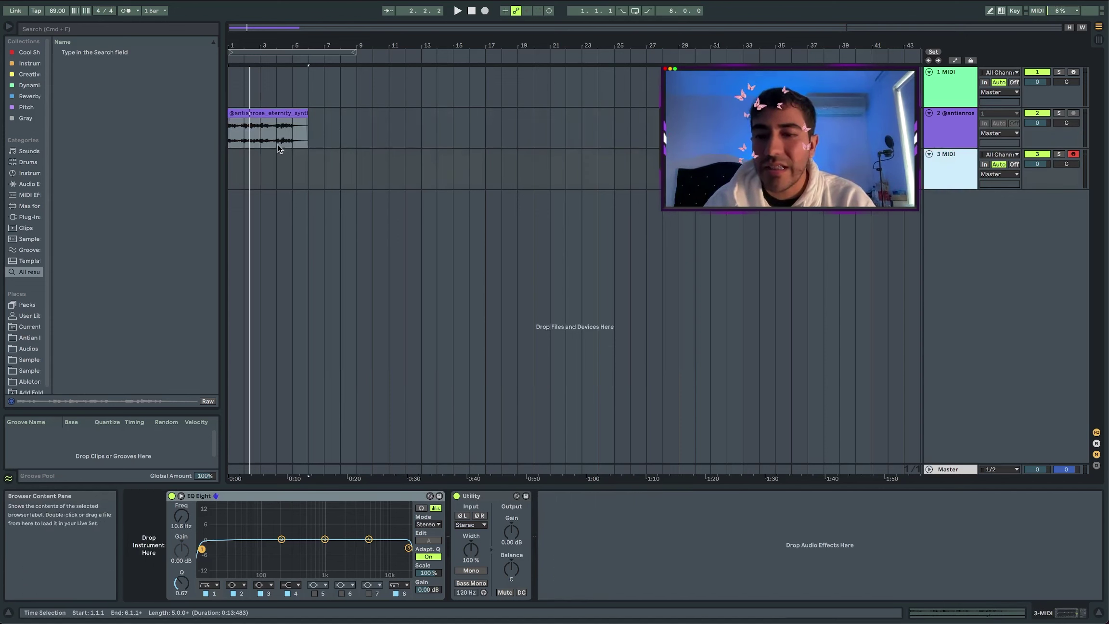
pyautogui.press('super+f')
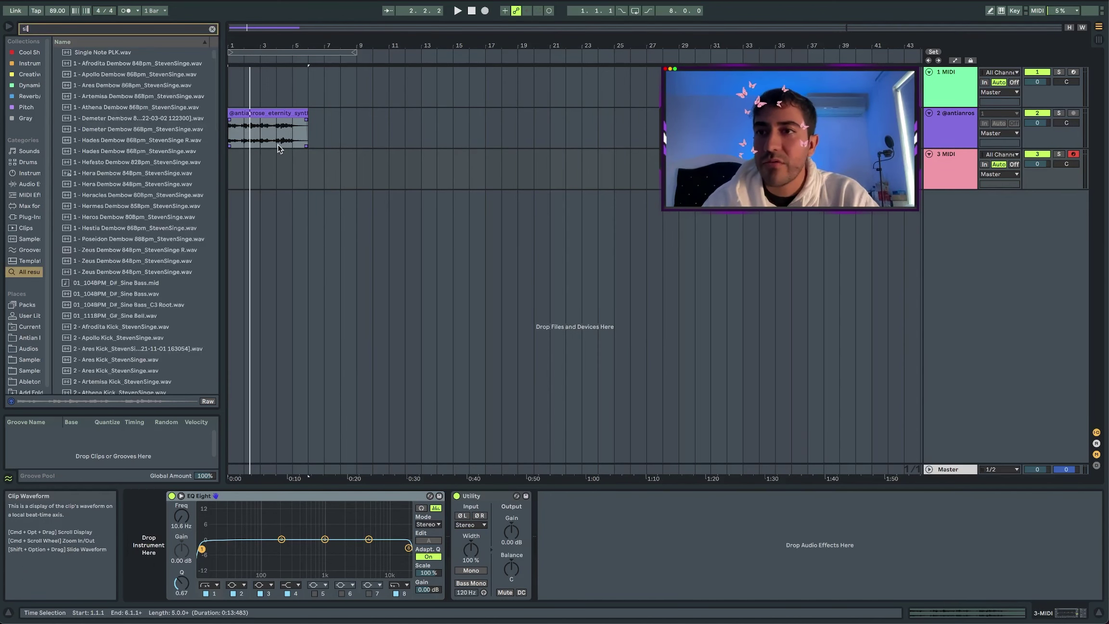
pyautogui.press('BackSpace')
pyautogui.press('BackSpace')
pyautogui.press('BackSpace')
pyautogui.press('BackSpace')
pyautogui.click(41, 63)
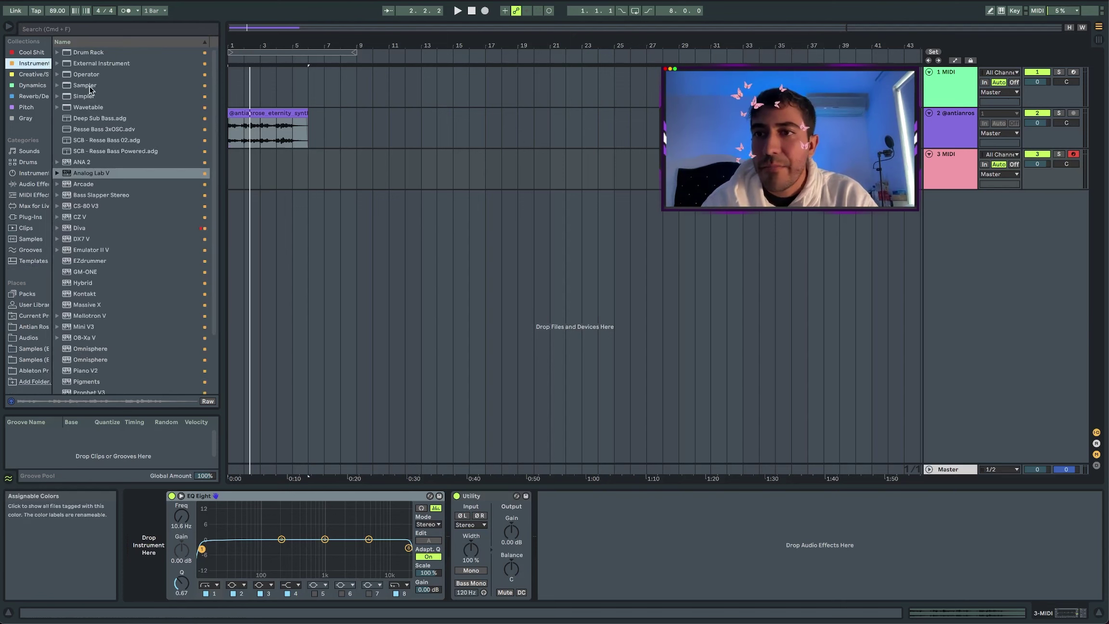
pyautogui.doubleClick(91, 105)
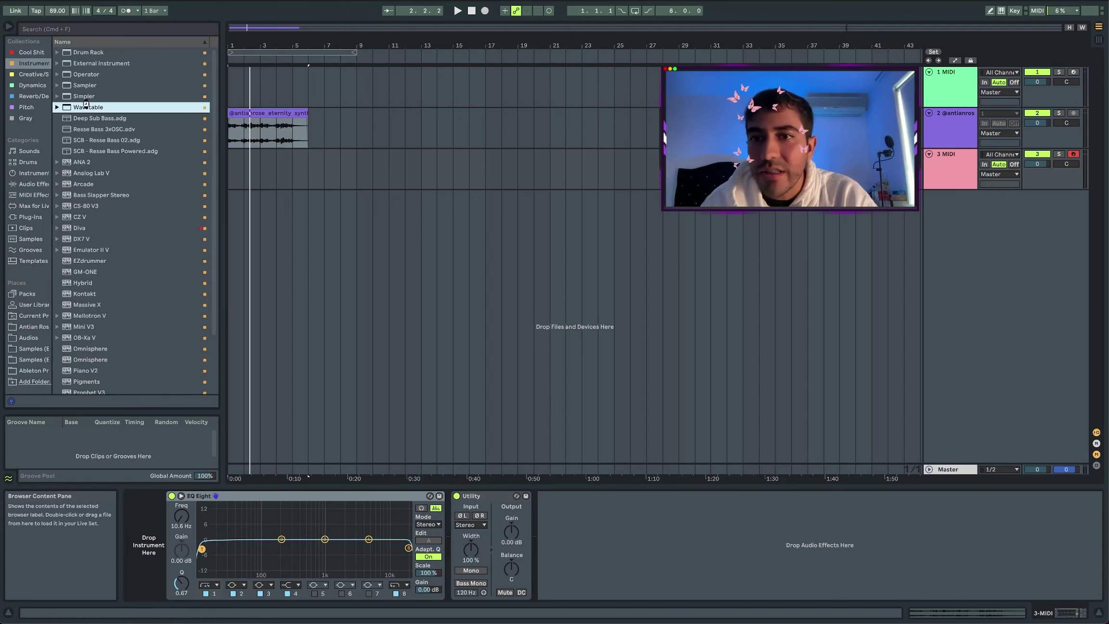
# Play through the synth loop, then record a chord progression with Wavetable on its MIDI track from bar 1.
pyautogui.click(269, 130)
pyautogui.press('z')
pyautogui.press('space')
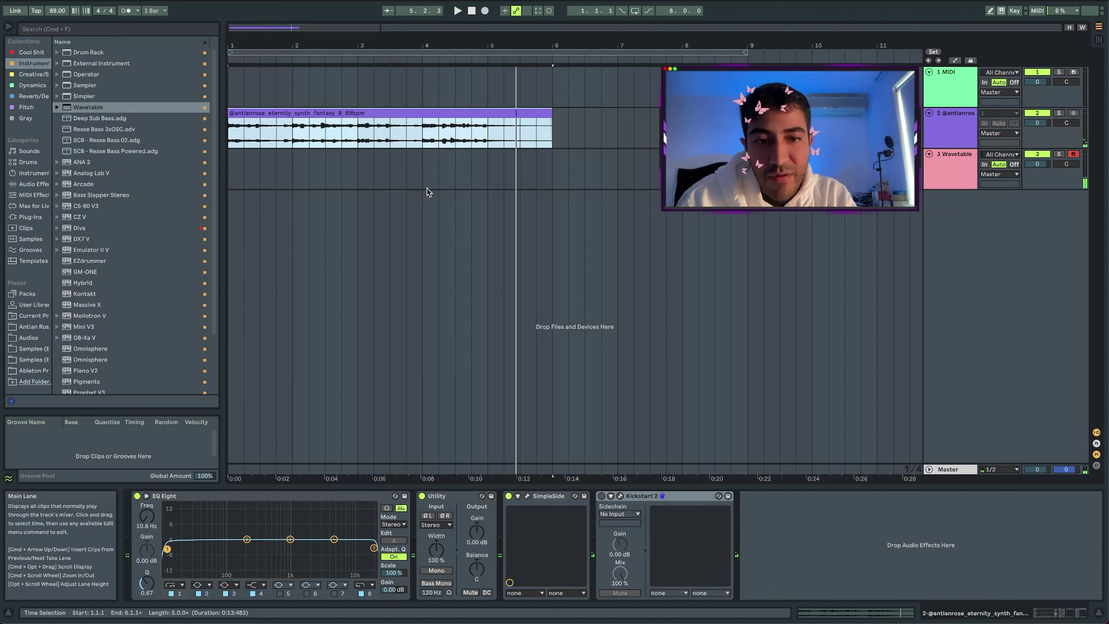
pyautogui.click(331, 171)
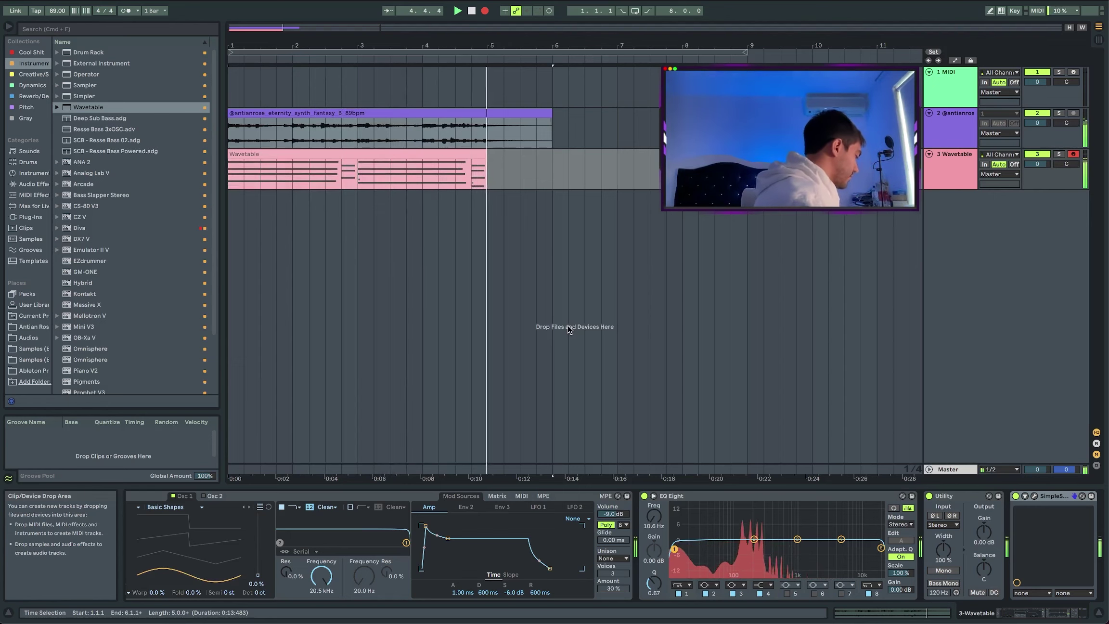
pyautogui.press('space')
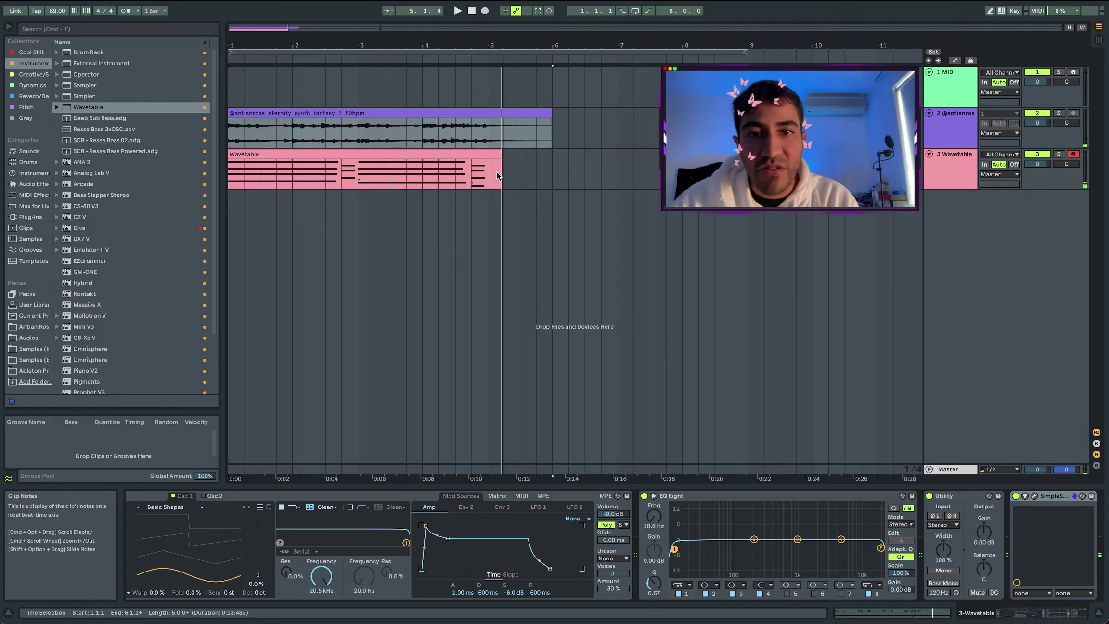
# Trim the Wavetable recording to end at bar 5 and delete the two stray short F2 notes in bar 3.
pyautogui.moveTo(496, 176); pyautogui.dragTo(539, 179)
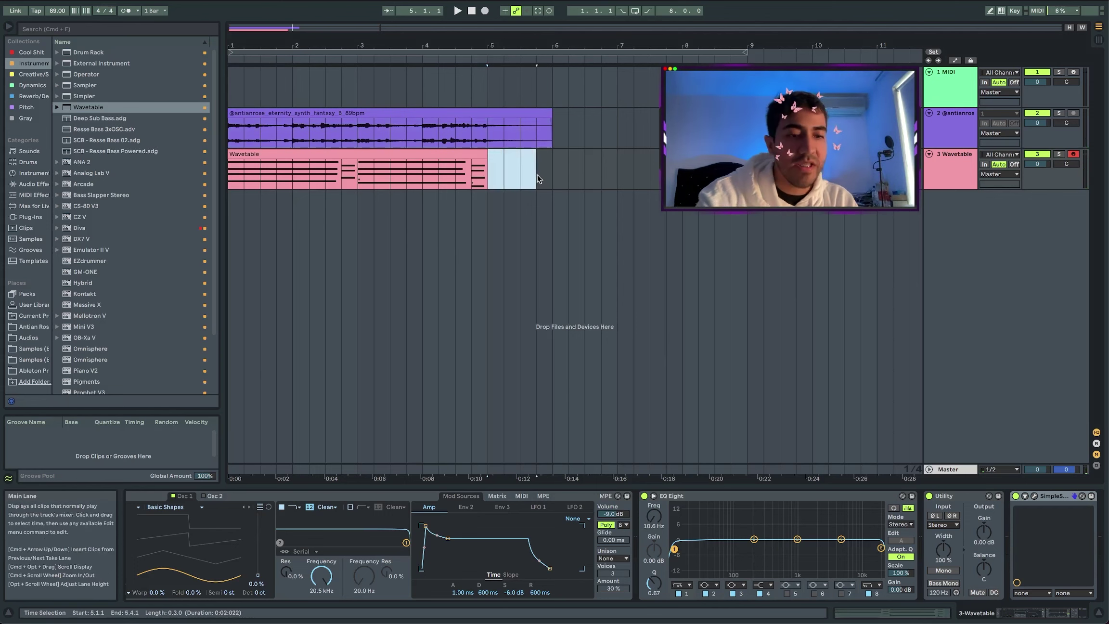
pyautogui.doubleClick(435, 155)
pyautogui.click(752, 505)
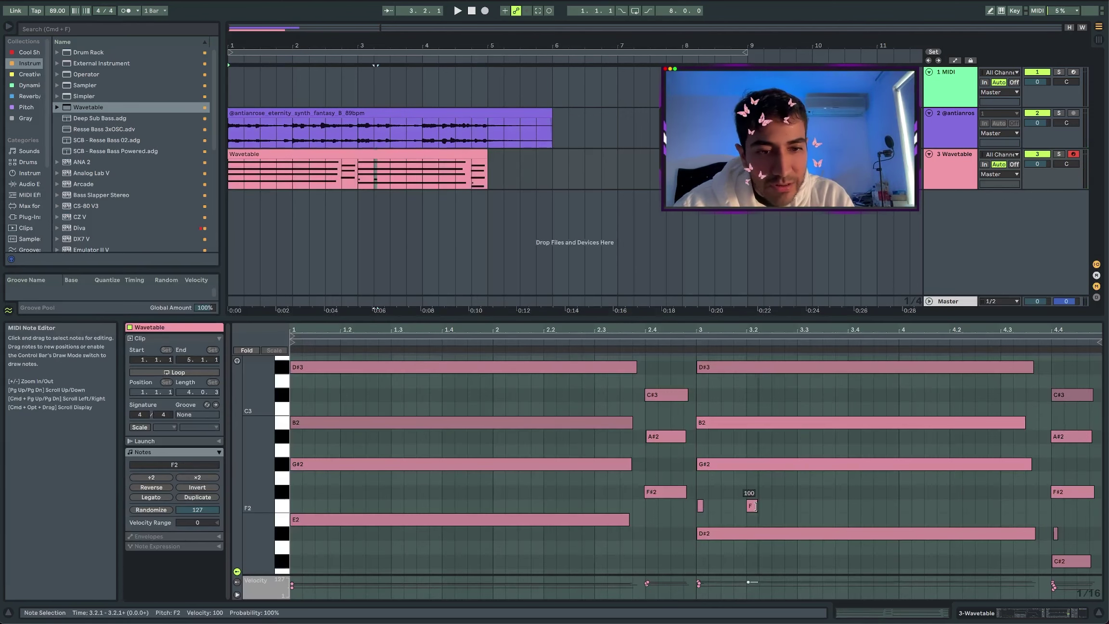
pyautogui.press('Delete')
pyautogui.click(701, 506)
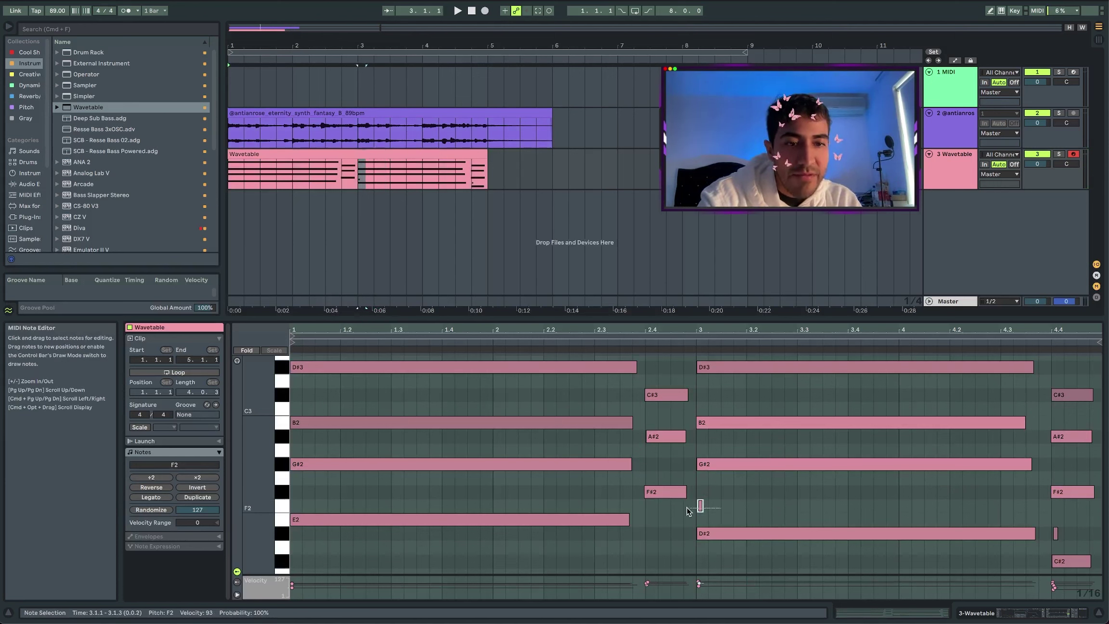
pyautogui.press('Delete')
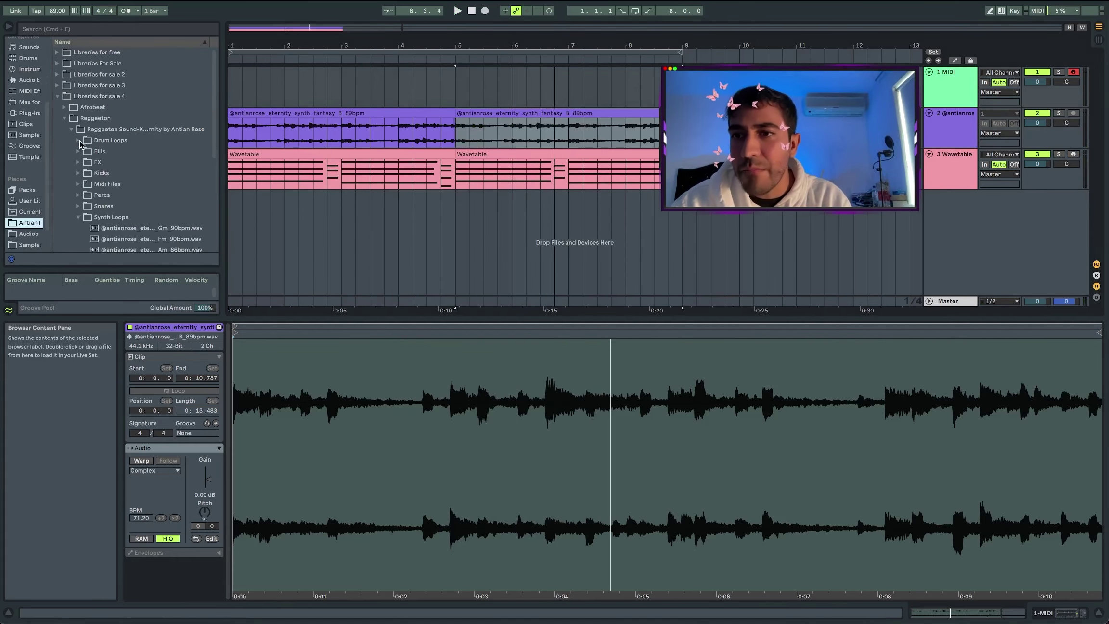
# Audition the samples in the Drum Loops folder of the Reggaeton sound kit.
pyautogui.click(79, 140)
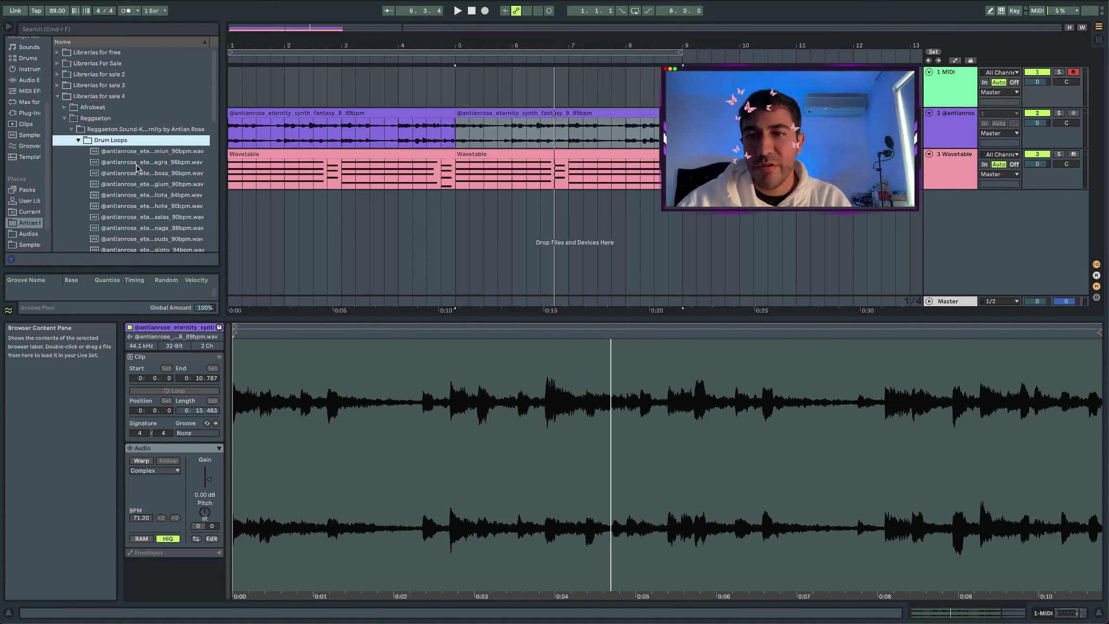
pyautogui.click(163, 174)
pyautogui.press('Down')
pyautogui.press('Down')
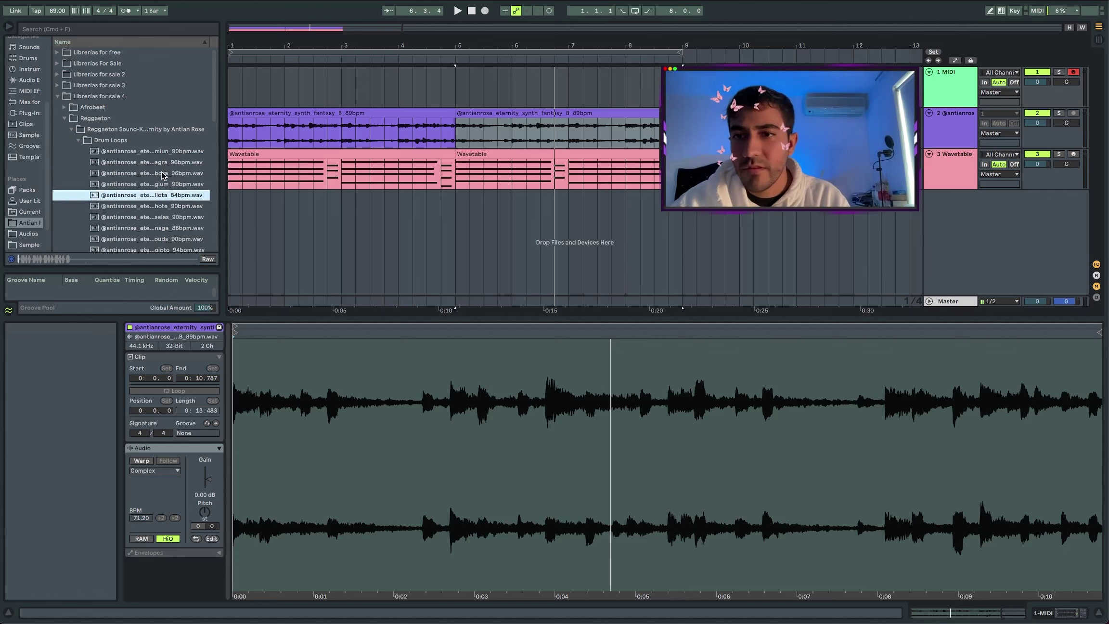
pyautogui.press('Up')
pyautogui.press('Down')
pyautogui.press('Down')
pyautogui.press('Down')
pyautogui.press('Down')
pyautogui.press('Down')
pyautogui.press('Down')
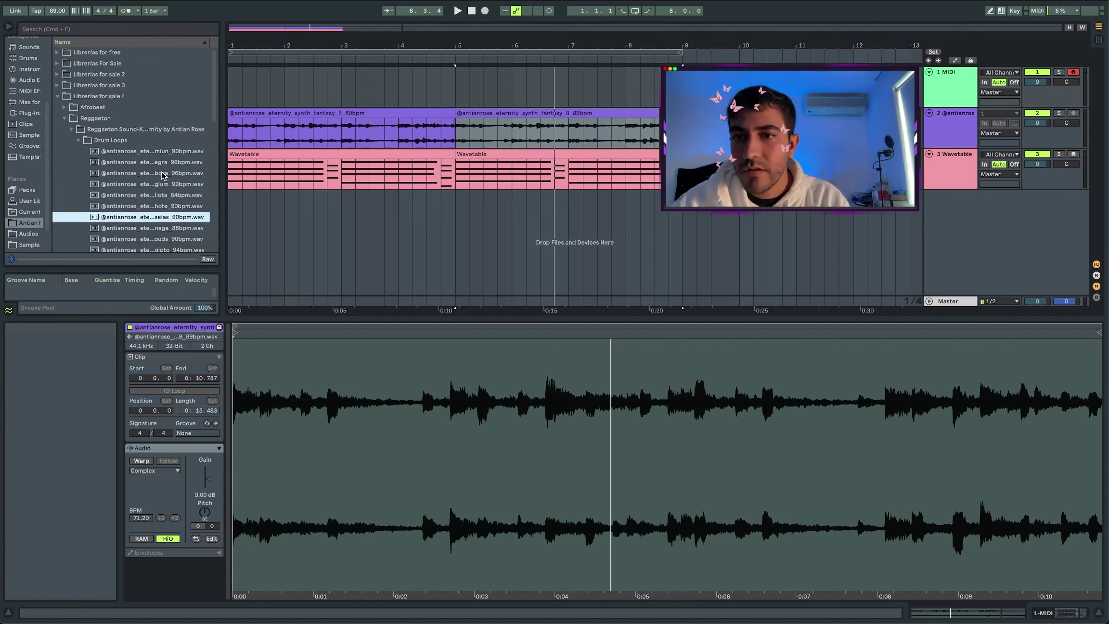
pyautogui.press('Down')
pyautogui.press('Down')
pyautogui.press('Down')
pyautogui.press('Down')
pyautogui.press('Down')
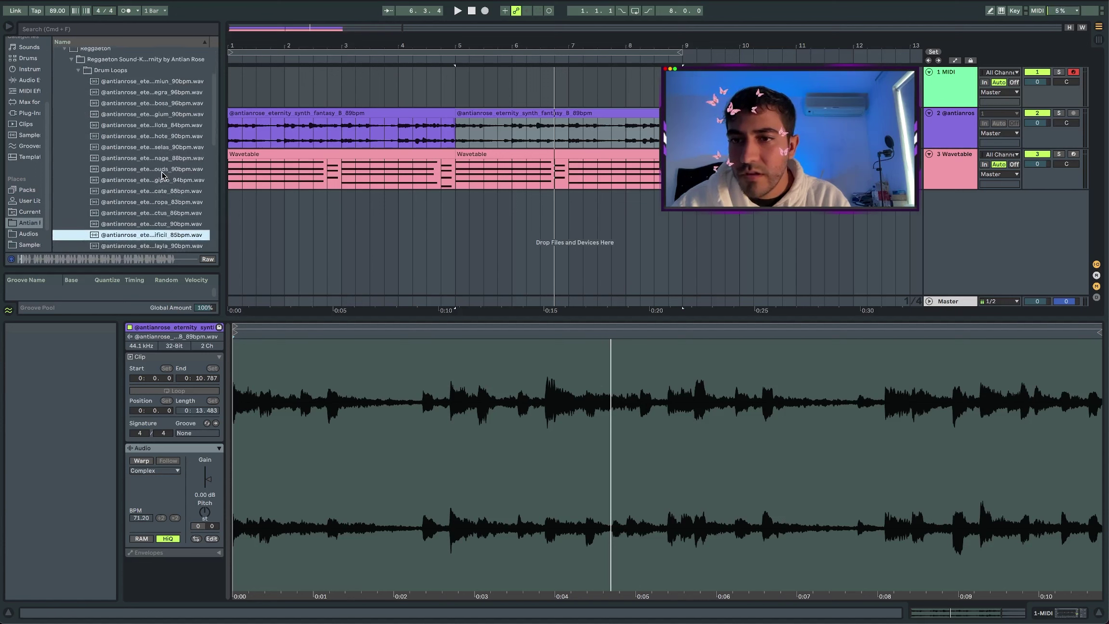
pyautogui.press('Down')
pyautogui.press('Down')
pyautogui.press('Down')
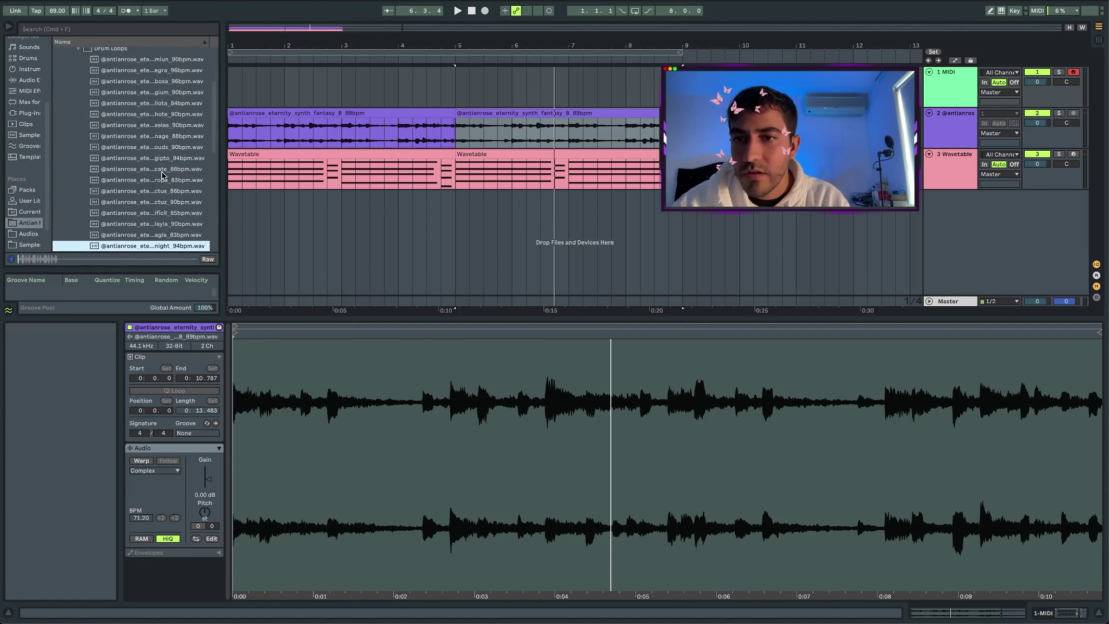
pyautogui.press('Down')
pyautogui.press('Down')
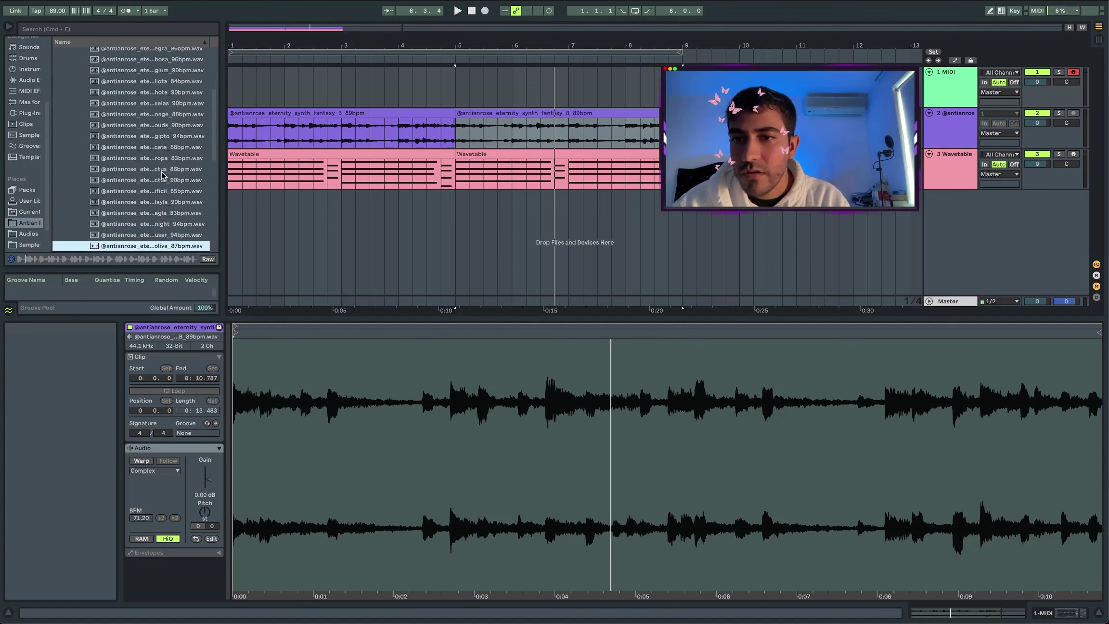
# Add the drum loop nousar_94bpm to a new audio track below Wavetable and trim it to end at bar 5.
pyautogui.scroll(-1, 163, 207)
pyautogui.press('Up')
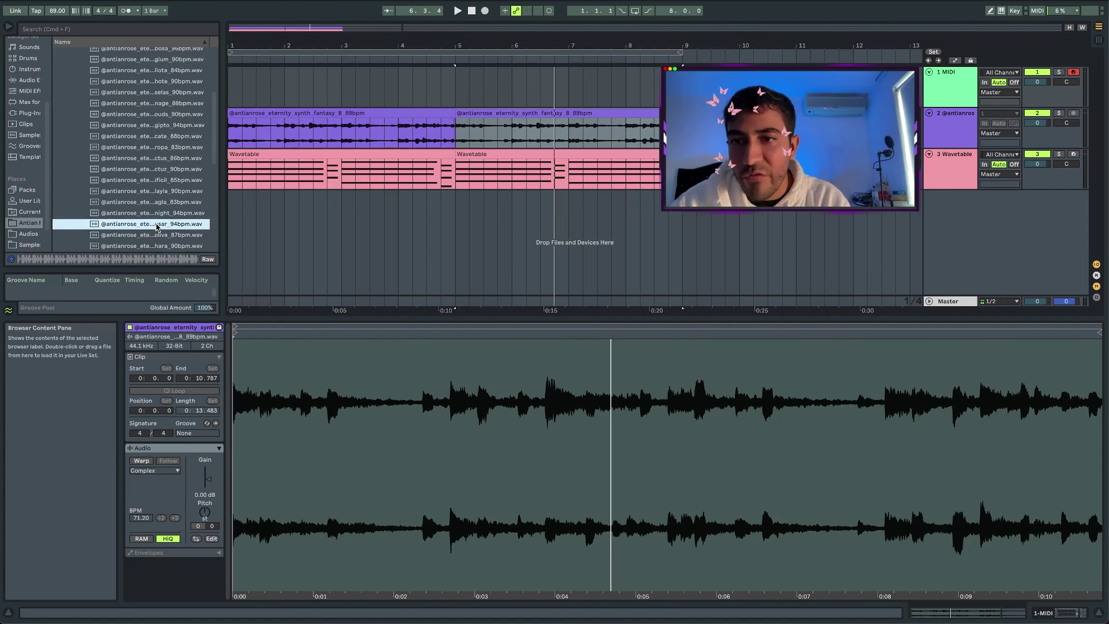
pyautogui.moveTo(157, 227); pyautogui.dragTo(335, 213)
pyautogui.moveTo(250, 227); pyautogui.dragTo(250, 227)
# Audition the remaining drum loops and place the drum loop tamara_94bpm at bar 5 on the same drum track.
pyautogui.press('Down')
pyautogui.press('Down')
pyautogui.press('Down')
pyautogui.press('Down')
pyautogui.press('Down')
pyautogui.press('Down')
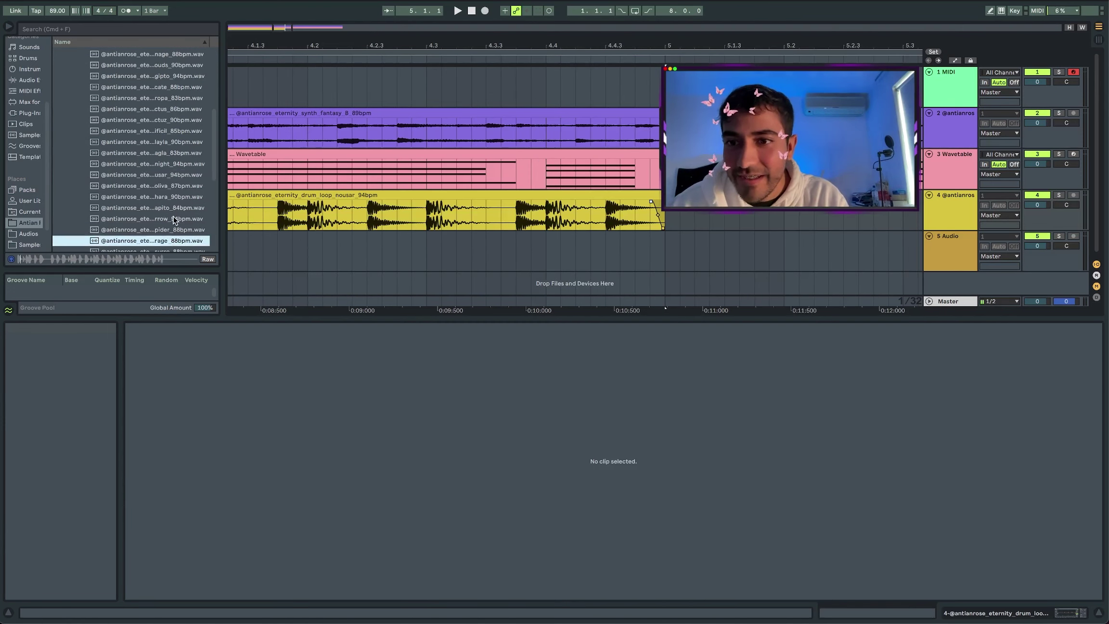
pyautogui.scroll(-6, 174, 218)
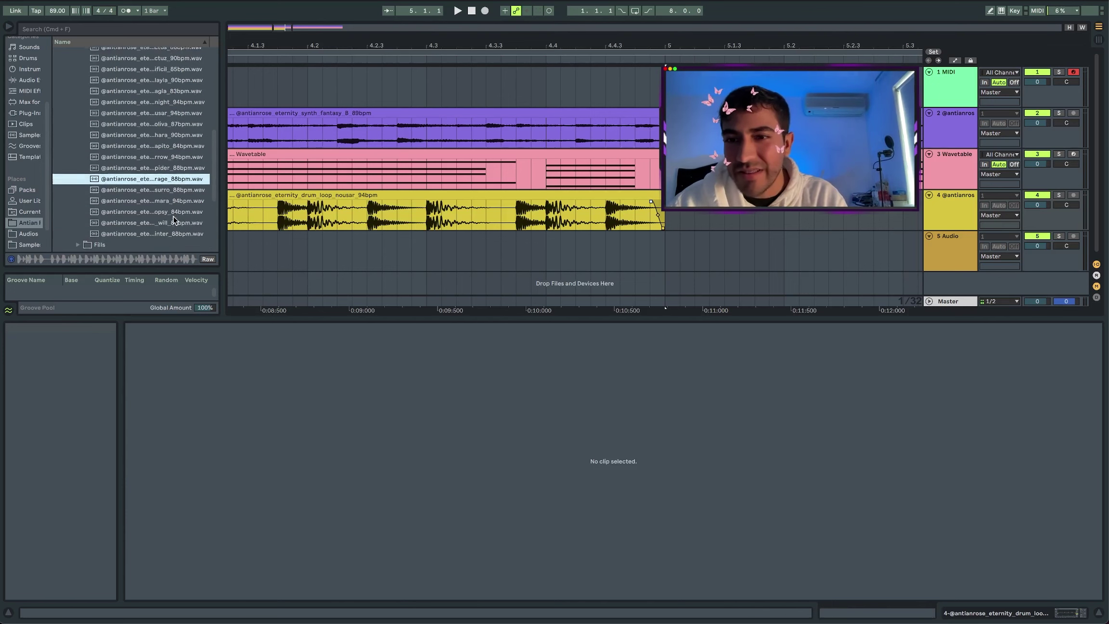
pyautogui.click(174, 216)
pyautogui.click(175, 184)
pyautogui.click(174, 191)
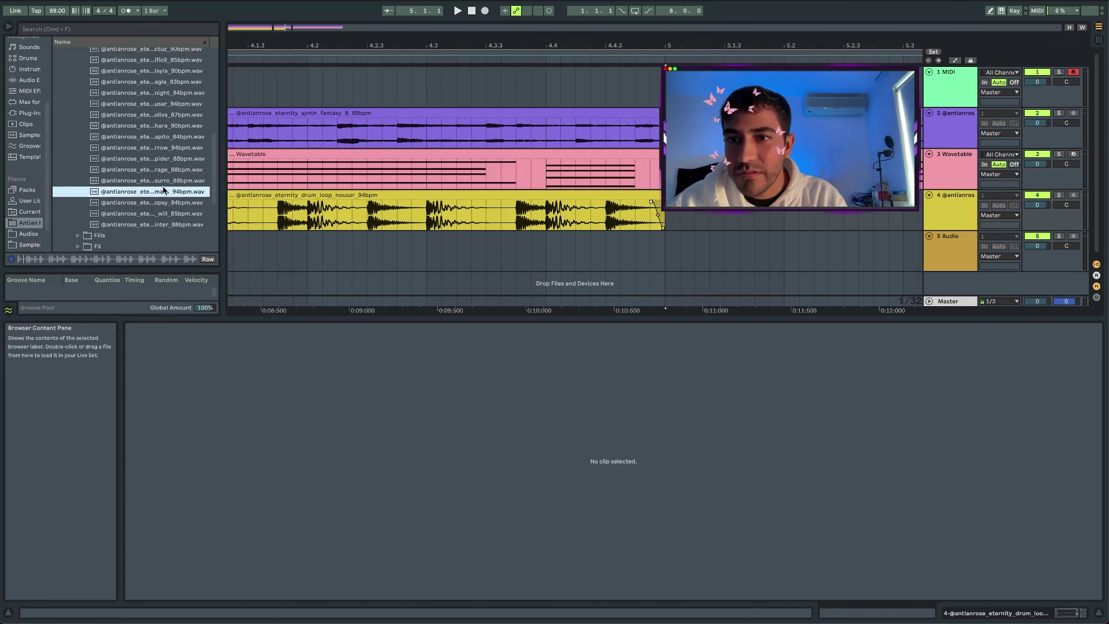
pyautogui.click(932, 220)
# Play the arrangement from 4.4.3 to hear the transition between the two drum loops at bar 5.
pyautogui.press('space')
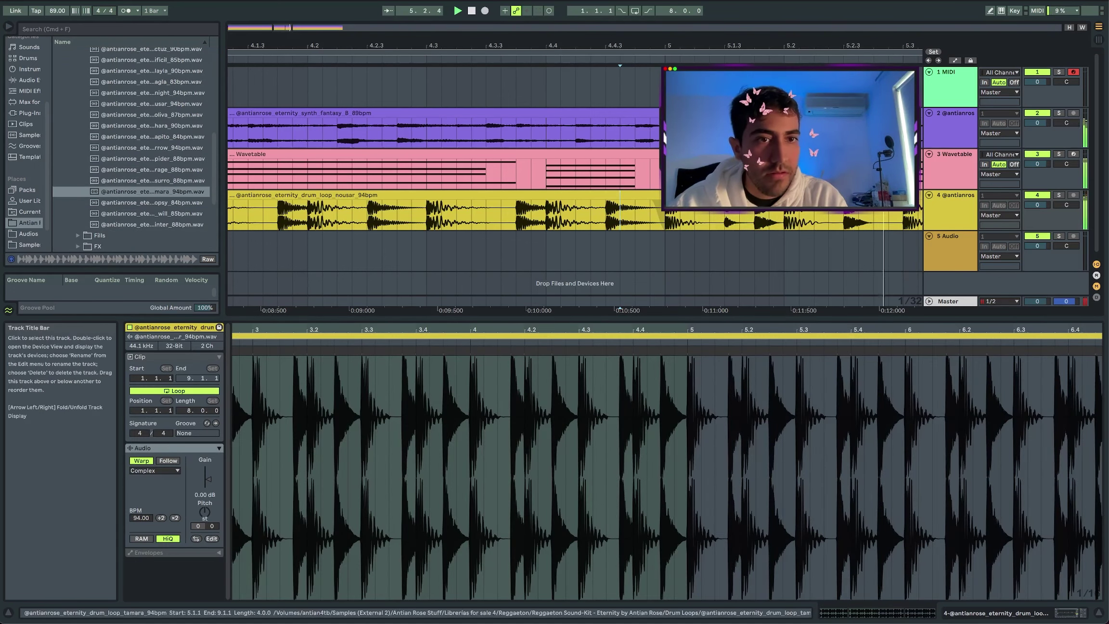
pyautogui.click(517, 202)
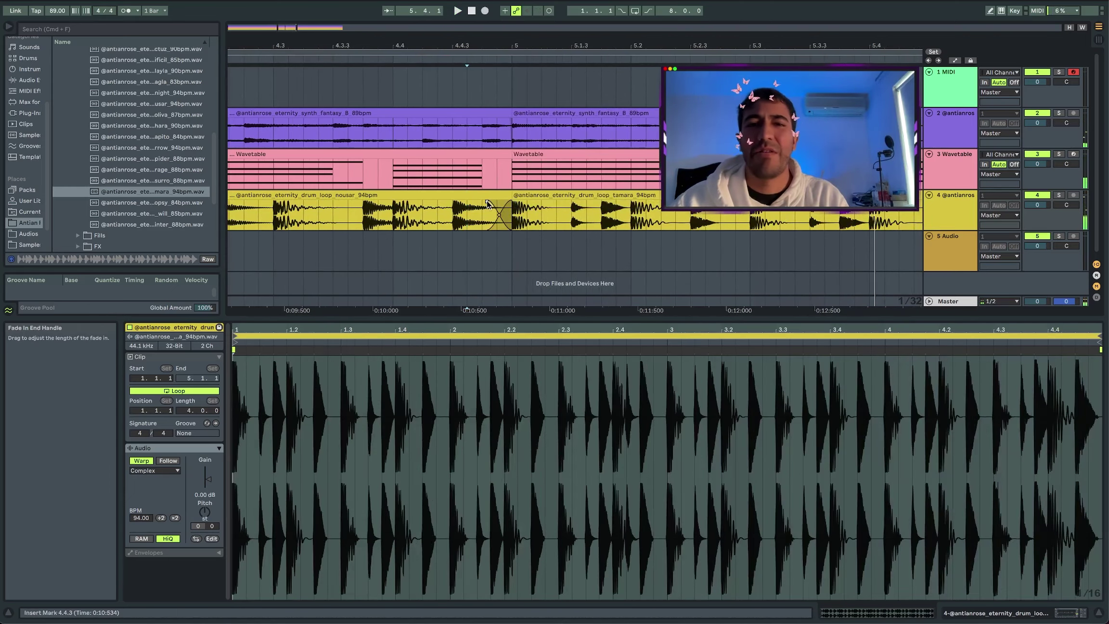
pyautogui.press('space')
pyautogui.press('space')
pyautogui.scroll(-3, 403, 219)
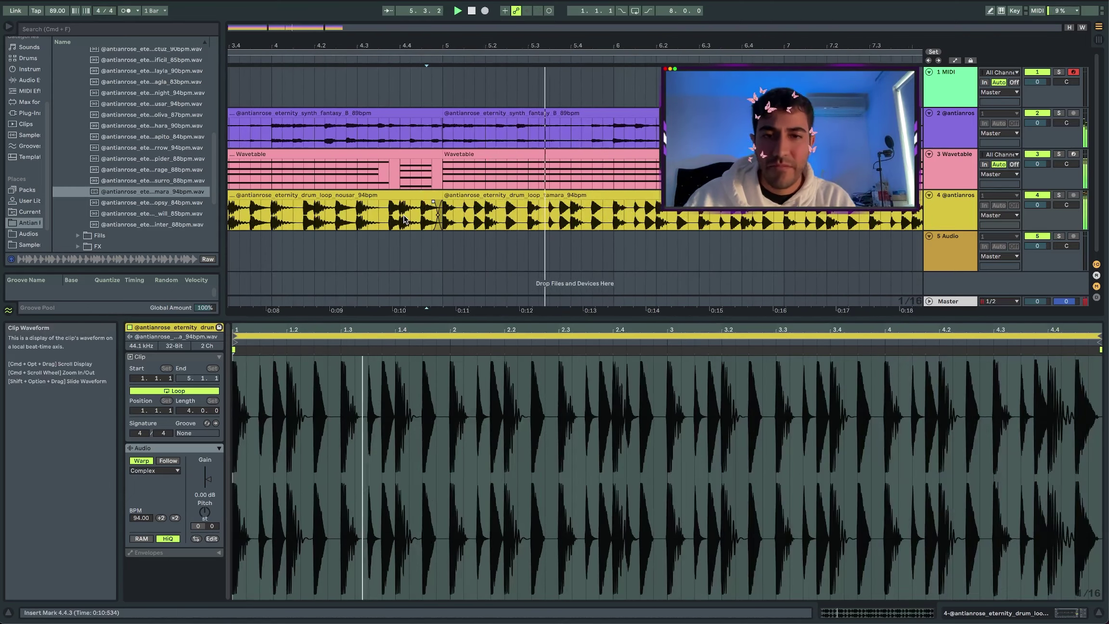